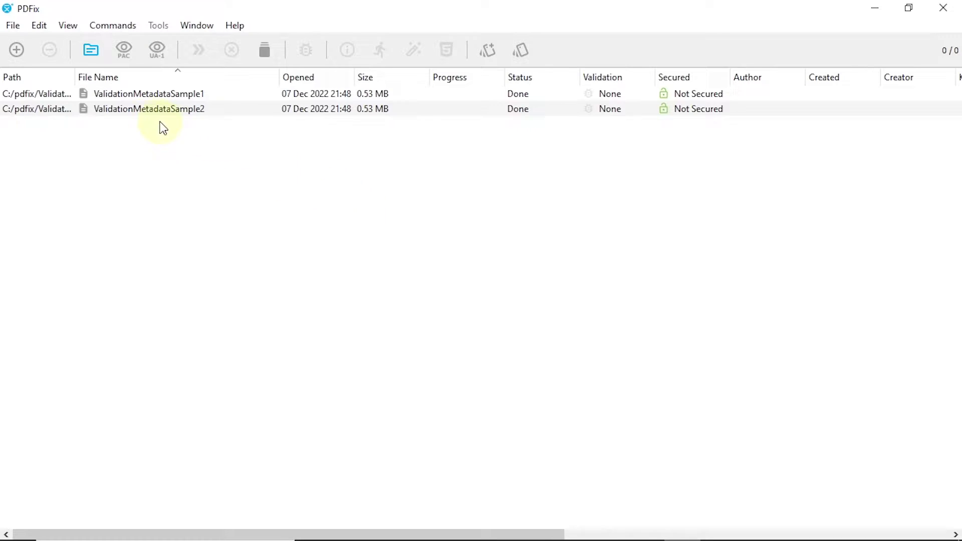
Open ValidationMetadataSample1 and run validation on it from the Validation sidebar
{"action": "double_click", "coordinate": [97, 95]}
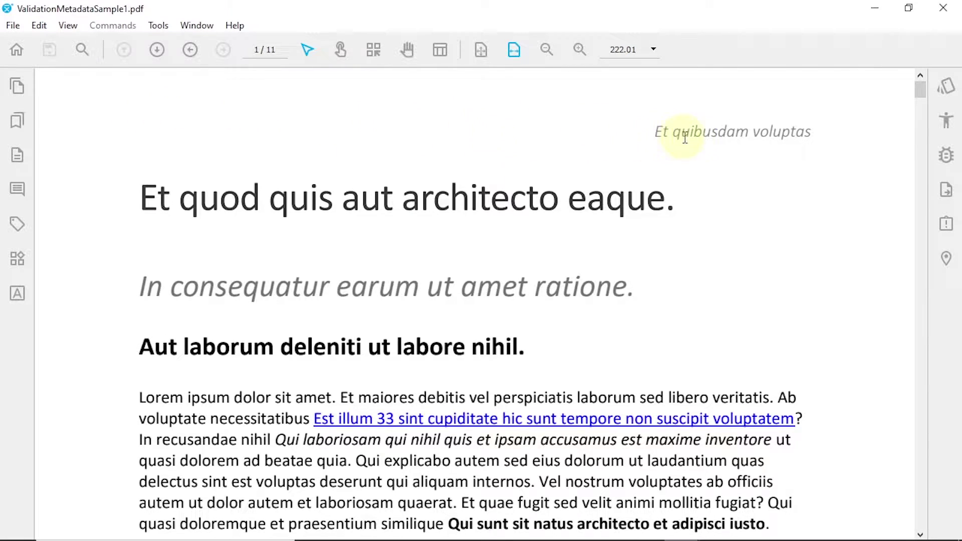
{"action": "left_click", "coordinate": [946, 155]}
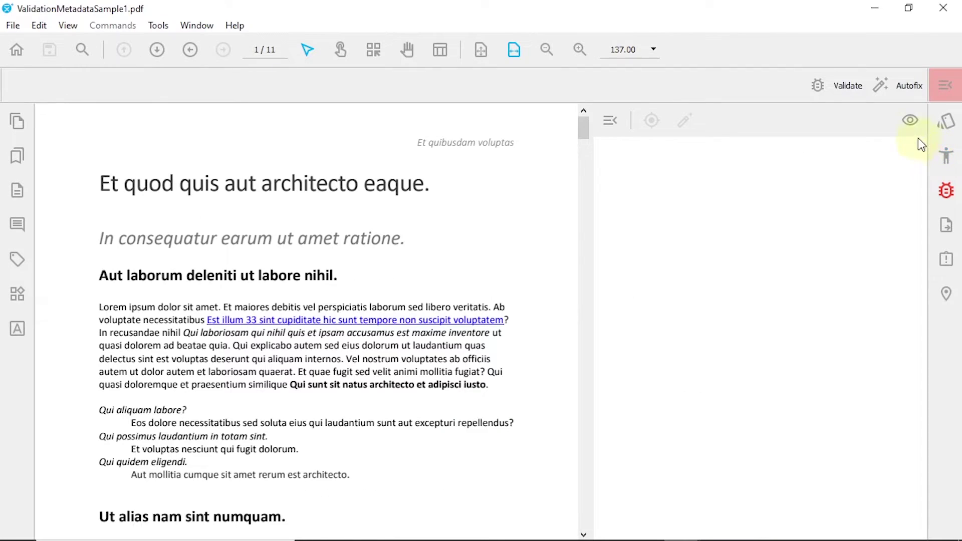
{"action": "left_click", "coordinate": [841, 86]}
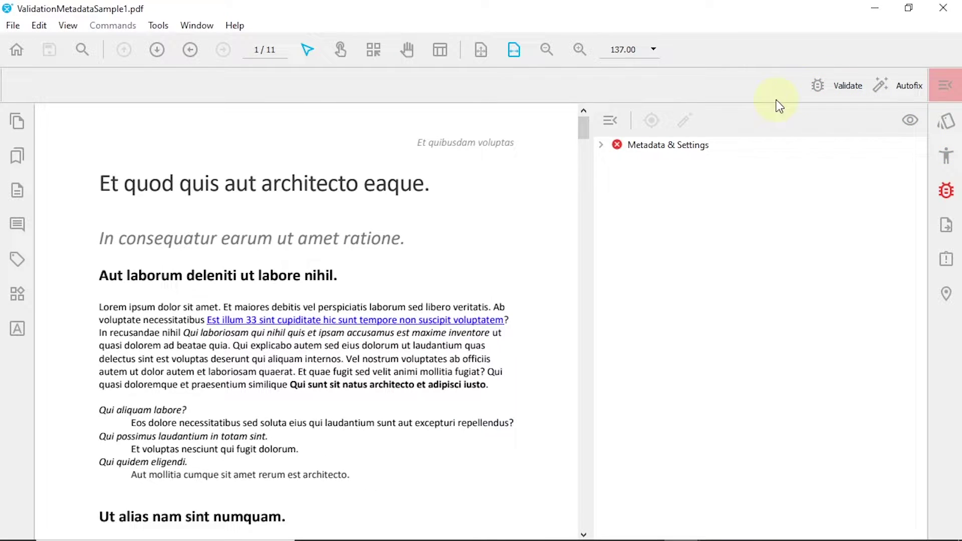
Expand Document settings and show details of the missing ViewerPreferences DisplayDocTitle error
{"action": "left_click", "coordinate": [601, 144]}
{"action": "left_click", "coordinate": [616, 159]}
{"action": "left_click", "coordinate": [615, 205]}
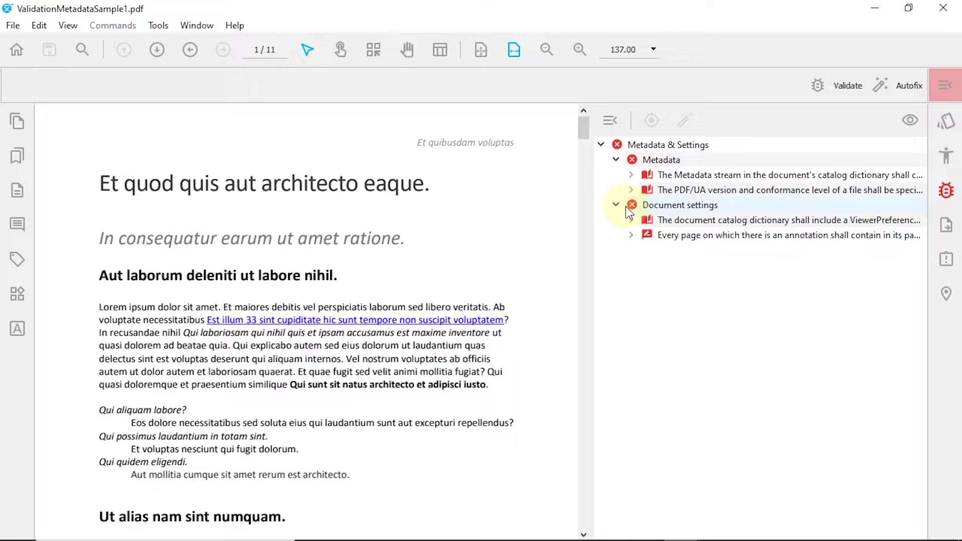
{"action": "left_click", "coordinate": [689, 221]}
{"action": "left_click", "coordinate": [631, 219]}
{"action": "left_click", "coordinate": [671, 235]}
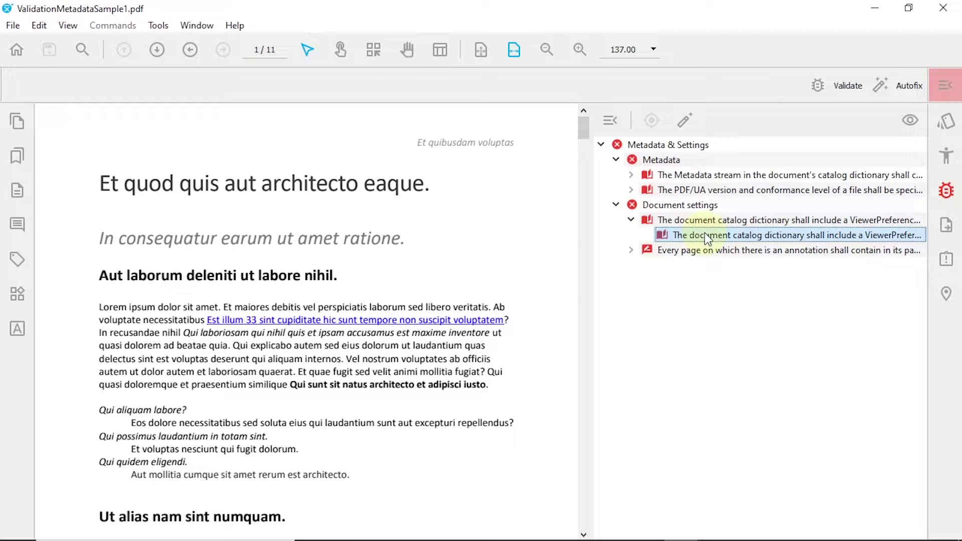
{"action": "left_click", "coordinate": [909, 120]}
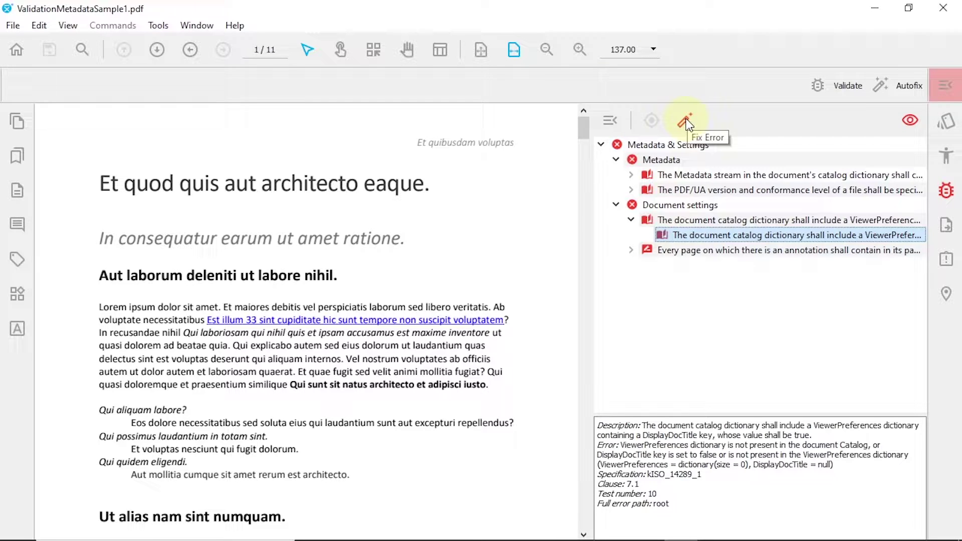
Re-validate, then show details of the Metadata stream error for the missing dc:title entry
{"action": "left_click", "coordinate": [840, 88]}
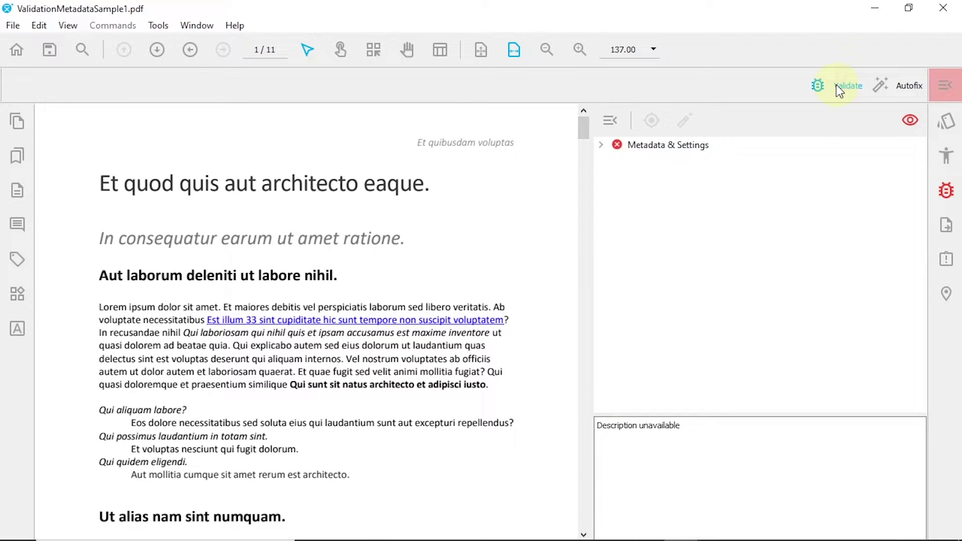
{"action": "double_click", "coordinate": [632, 145]}
{"action": "left_click", "coordinate": [616, 160]}
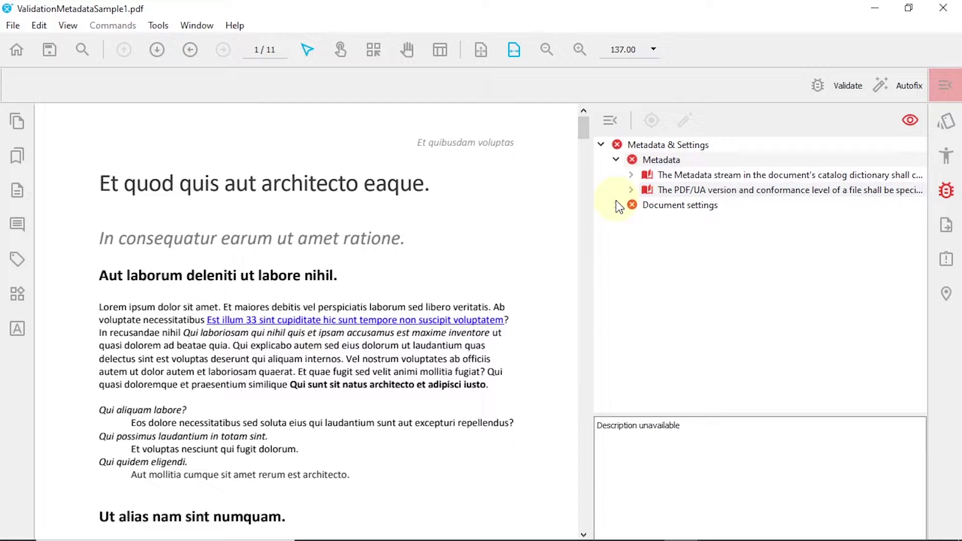
{"action": "left_click", "coordinate": [616, 205]}
{"action": "left_click", "coordinate": [689, 175]}
{"action": "left_click", "coordinate": [632, 175]}
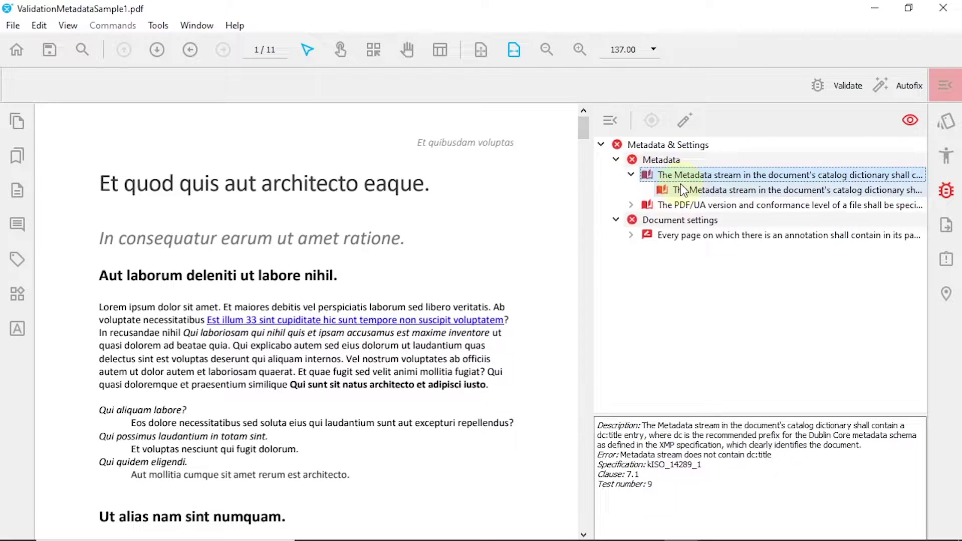
{"action": "left_click", "coordinate": [684, 190]}
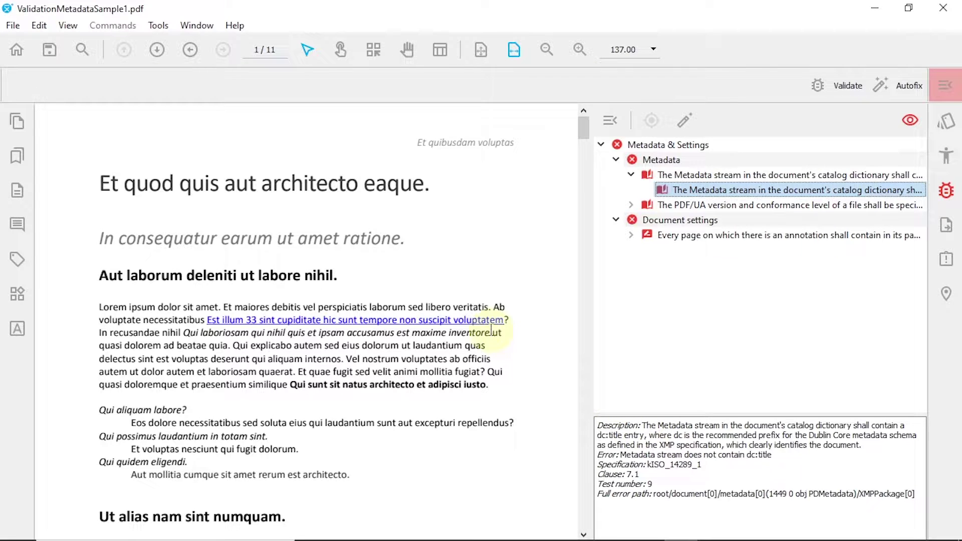
Enter 'Document title' as the Keywords in File > Document Properties and confirm
{"action": "left_click", "coordinate": [13, 25]}
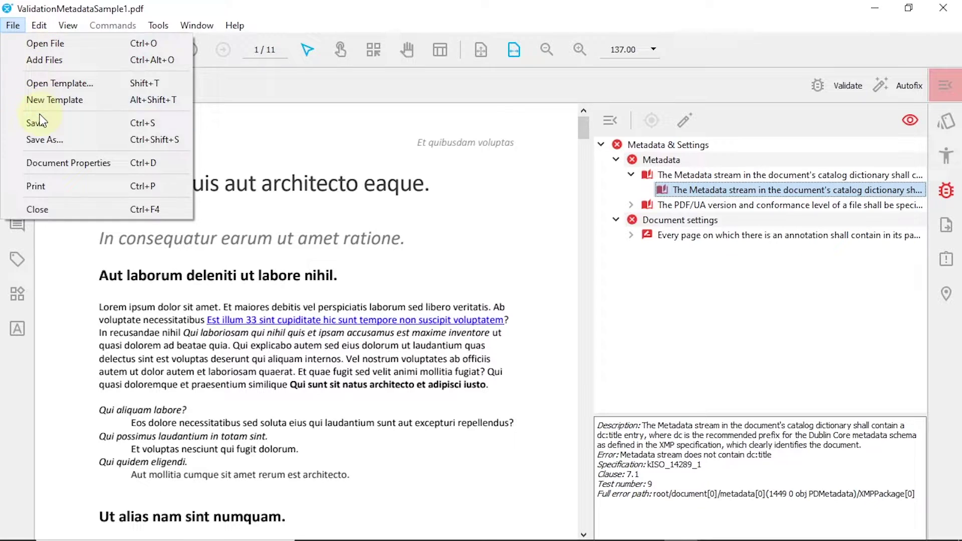
{"action": "left_click", "coordinate": [43, 165]}
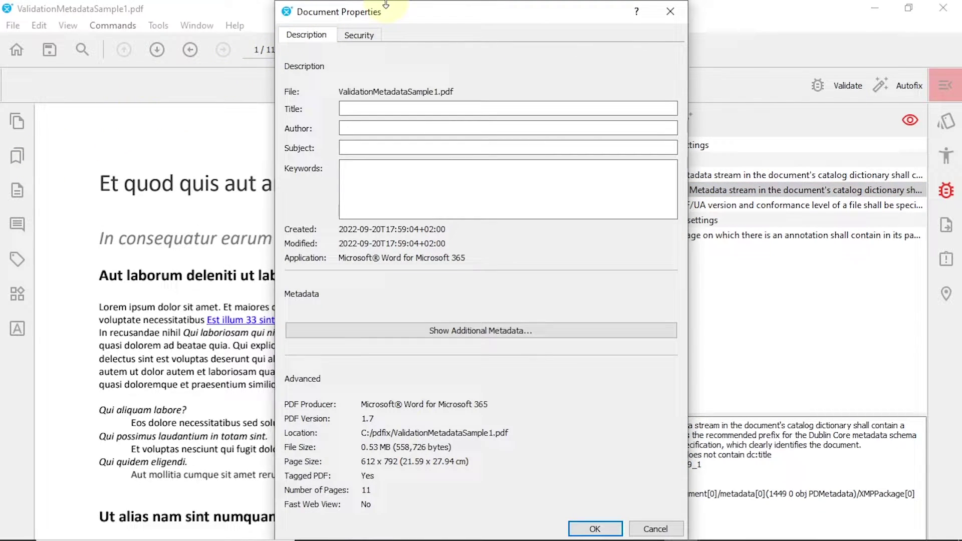
{"action": "left_click", "coordinate": [346, 167]}
{"action": "type", "text": "Document tit"}
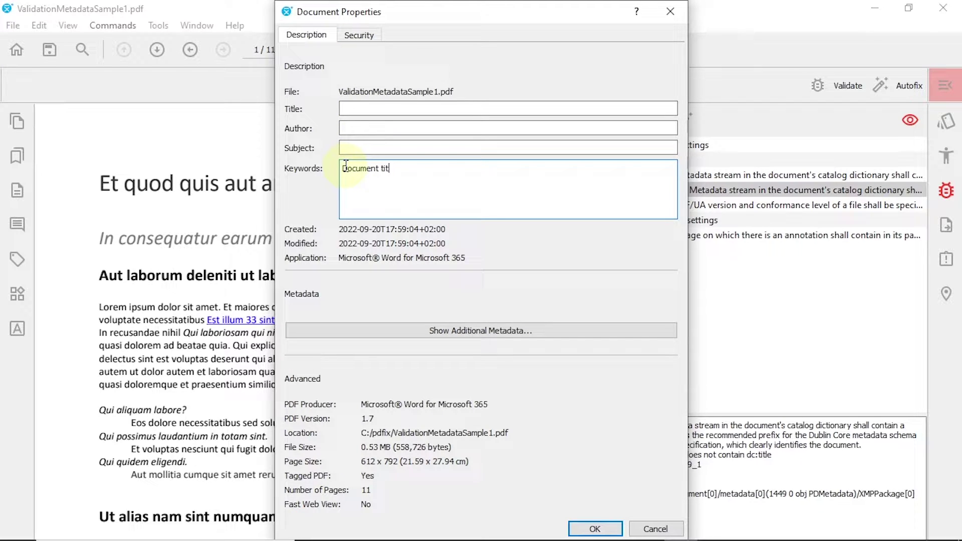
{"action": "type", "text": "le"}
{"action": "left_click", "coordinate": [595, 528]}
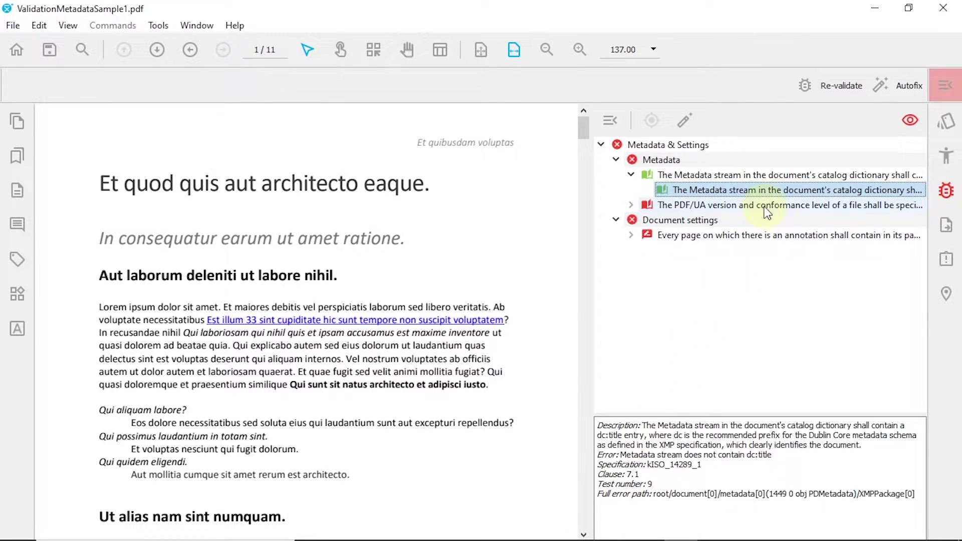
Re-validate, inspect the missing PDF/UA Identification Schema error, then switch to accessibility tools
{"action": "left_click", "coordinate": [829, 90]}
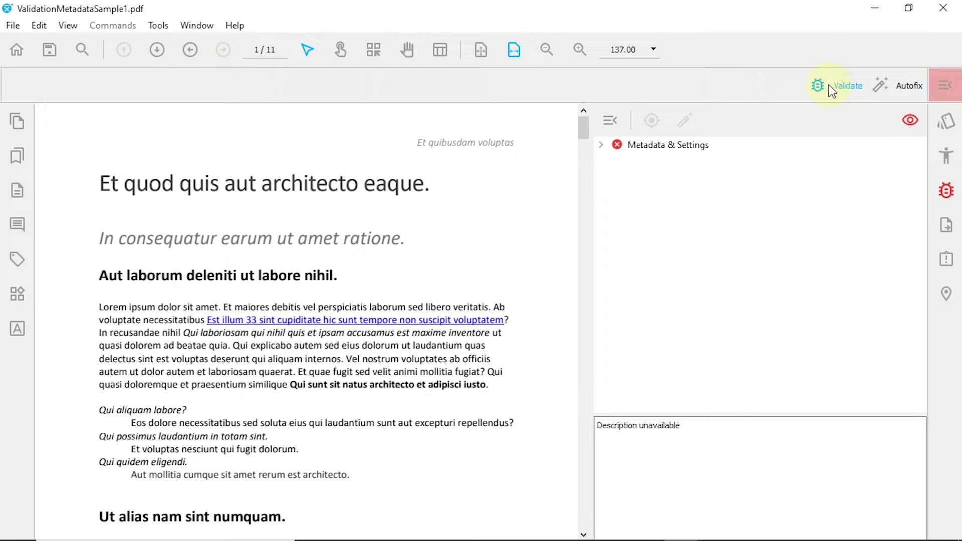
{"action": "left_click", "coordinate": [600, 145]}
{"action": "left_click", "coordinate": [615, 160]}
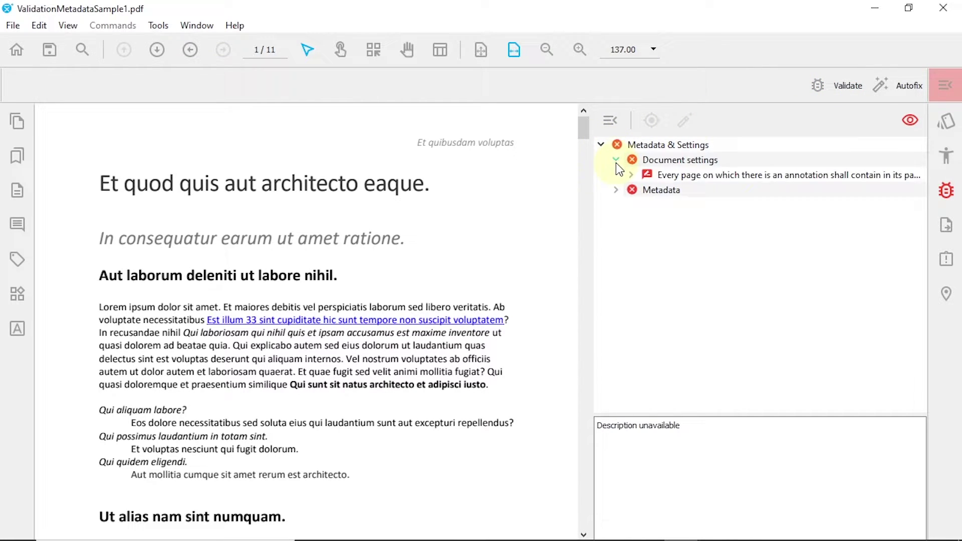
{"action": "left_click", "coordinate": [616, 190]}
{"action": "left_click", "coordinate": [697, 205]}
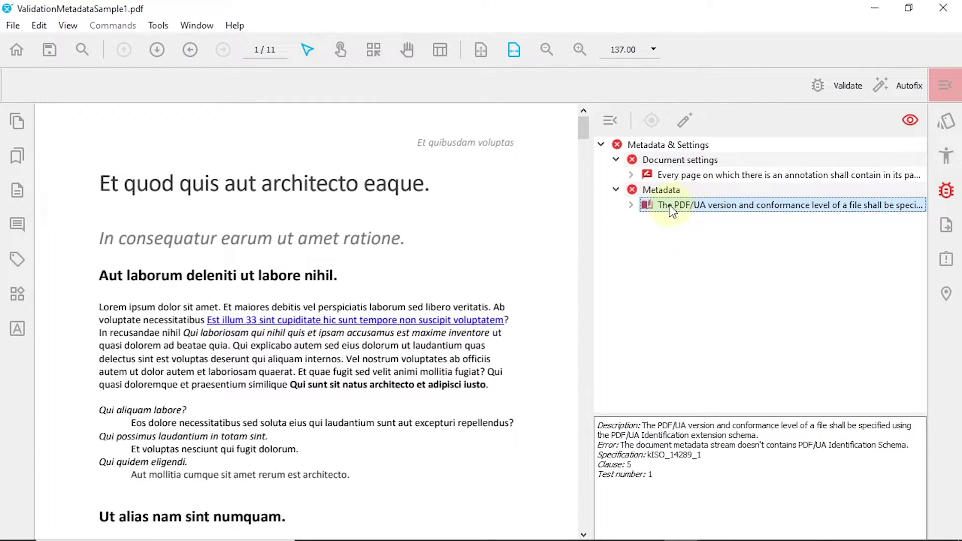
{"action": "left_click", "coordinate": [630, 205]}
{"action": "left_click", "coordinate": [708, 221]}
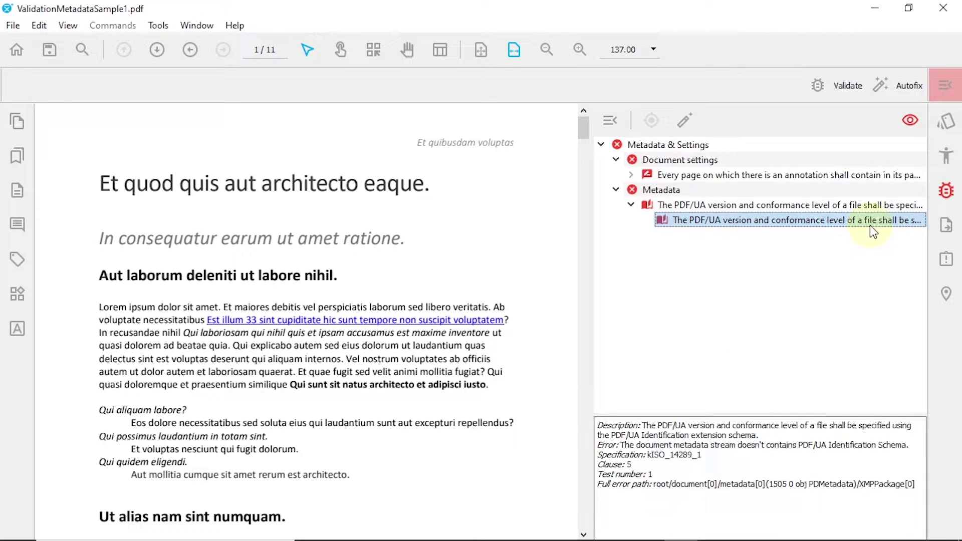
{"action": "left_click", "coordinate": [945, 156]}
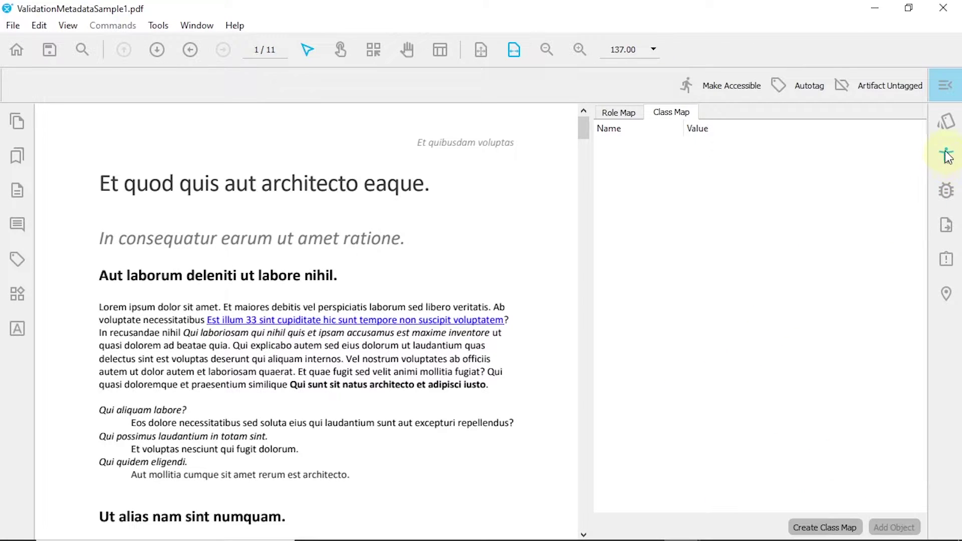
Add a PDF/UA identifier from the accessibility options and run validation again
{"action": "left_click", "coordinate": [946, 89]}
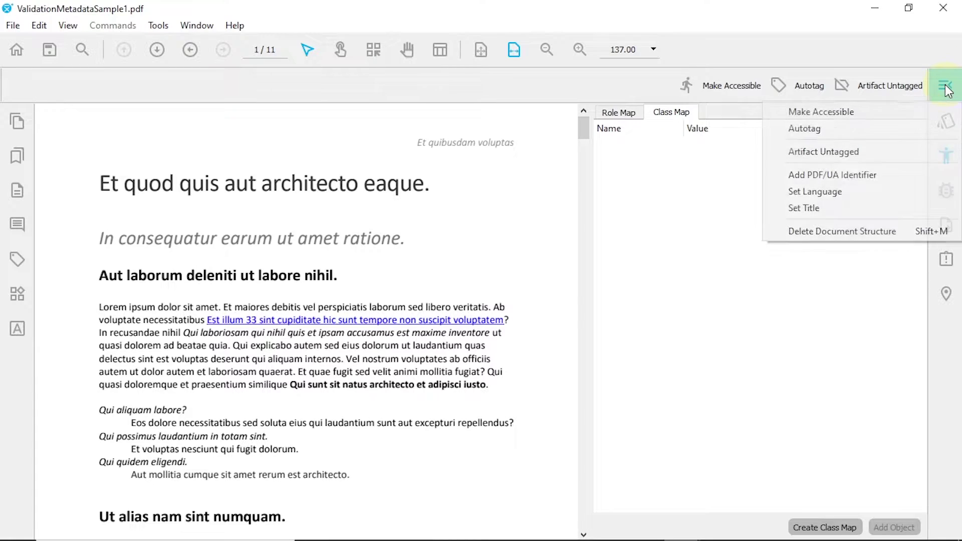
{"action": "left_click", "coordinate": [922, 178]}
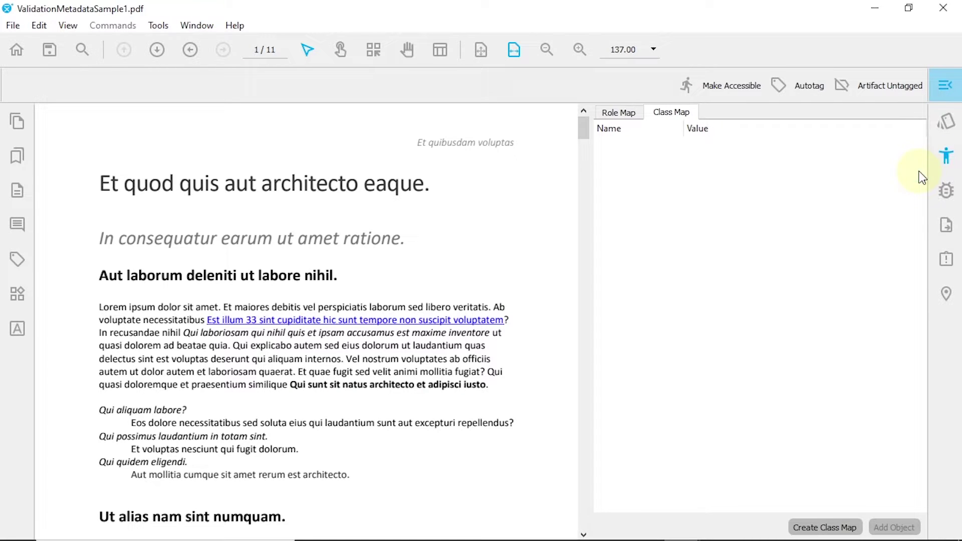
{"action": "left_click", "coordinate": [945, 189]}
{"action": "left_click", "coordinate": [833, 88]}
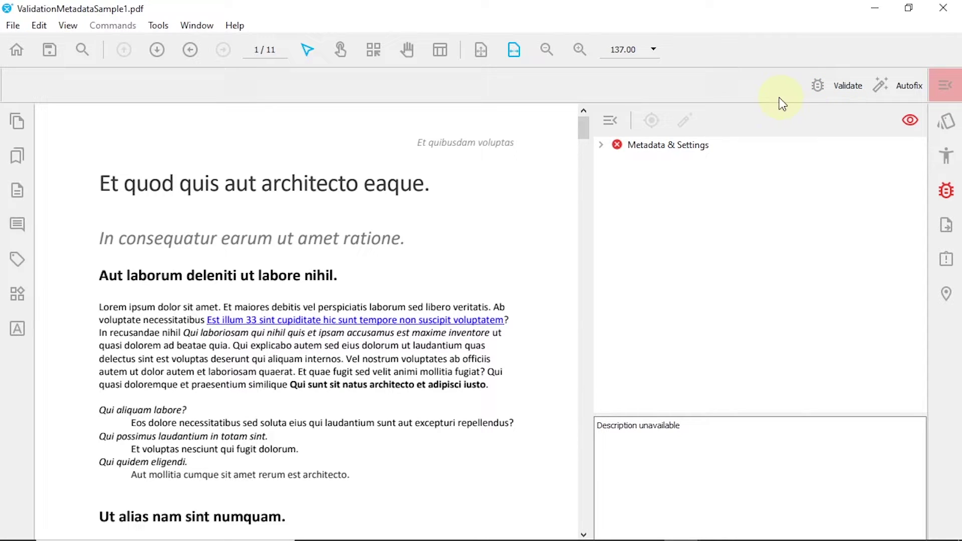
Select the failing page entry of the annotation Tabs rule and fix the error
{"action": "left_click", "coordinate": [601, 144]}
{"action": "left_click", "coordinate": [616, 160]}
{"action": "double_click", "coordinate": [653, 175]}
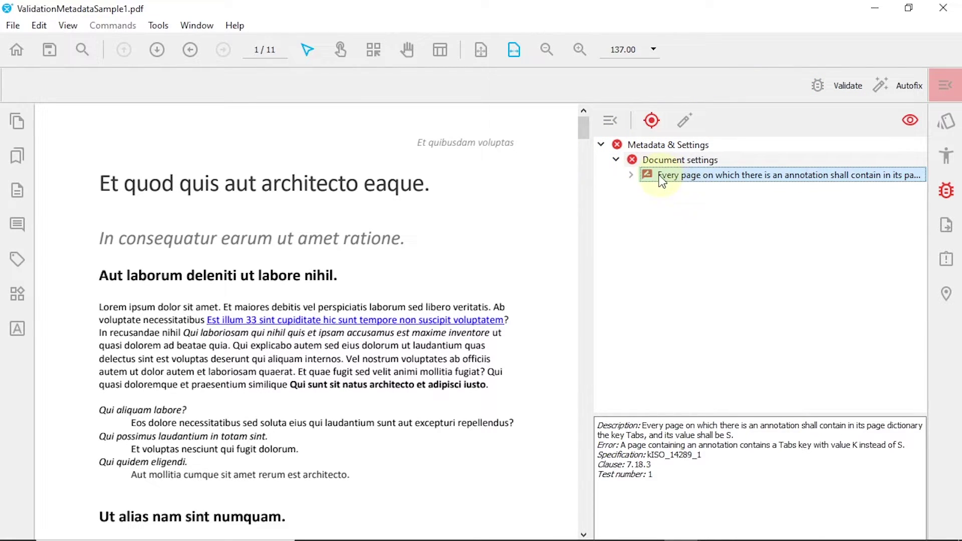
{"action": "left_click", "coordinate": [689, 191]}
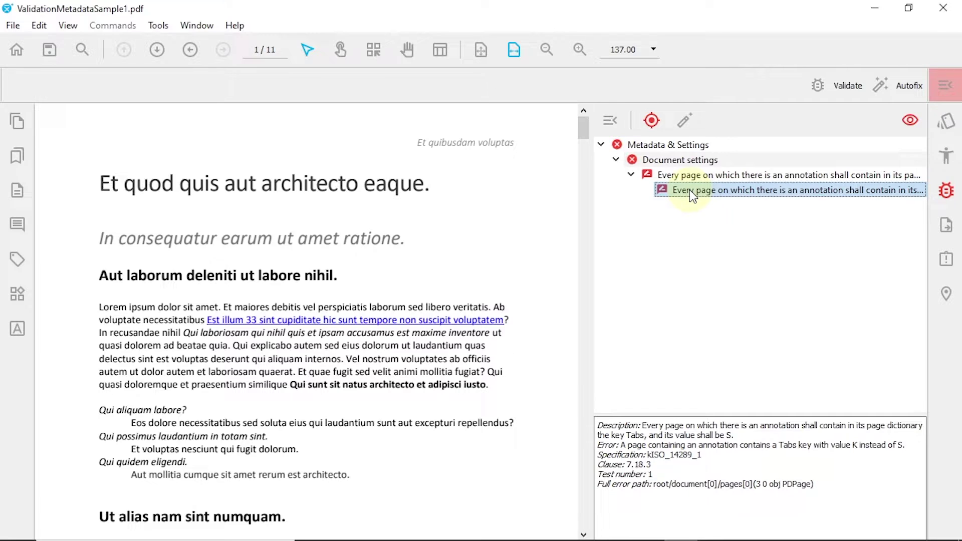
{"action": "left_click", "coordinate": [686, 122]}
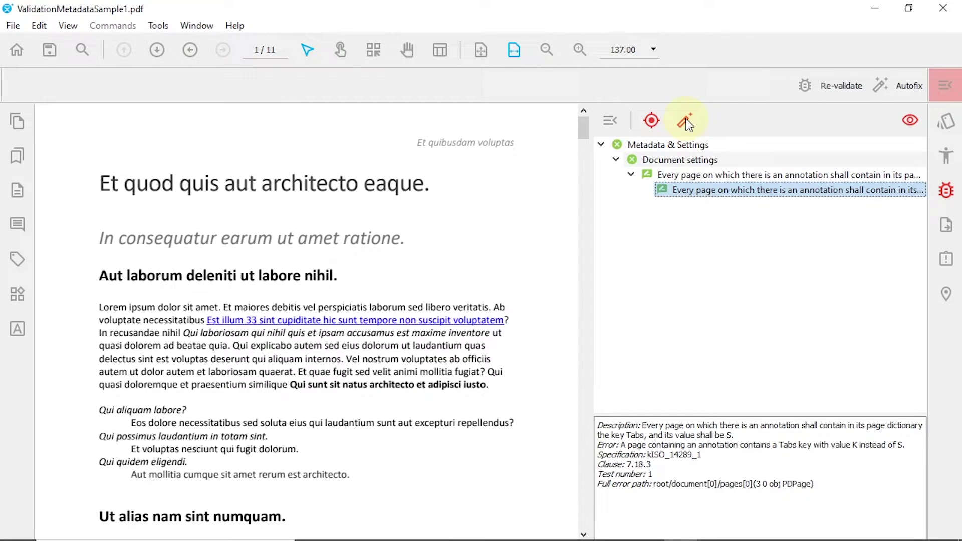
Re-validate successfully, then close the first sample and save the changes
{"action": "left_click", "coordinate": [832, 86]}
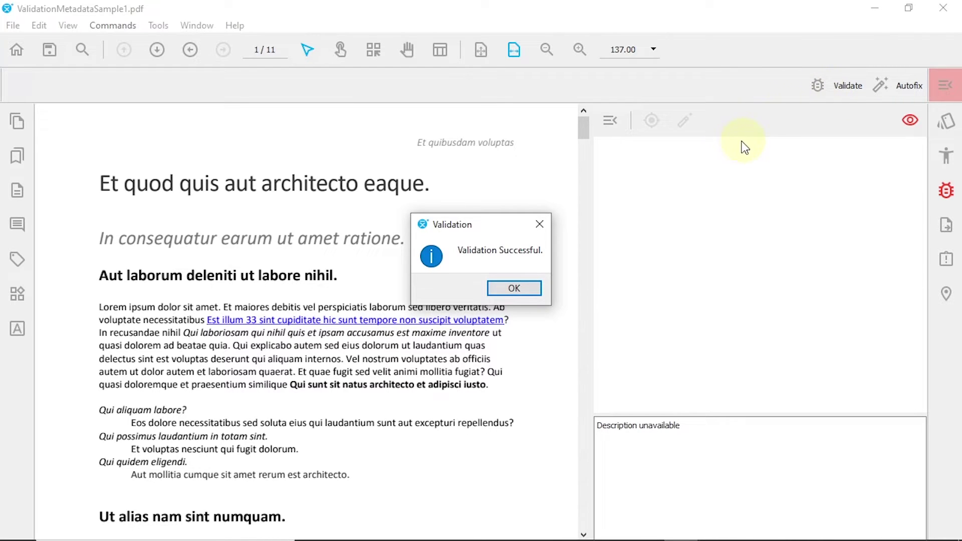
{"action": "left_click", "coordinate": [518, 288]}
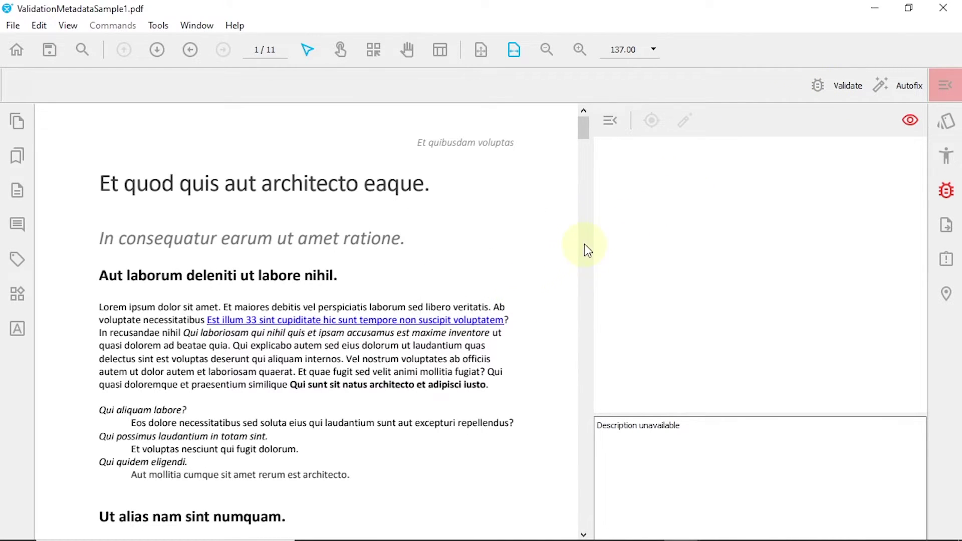
{"action": "left_click", "coordinate": [944, 10]}
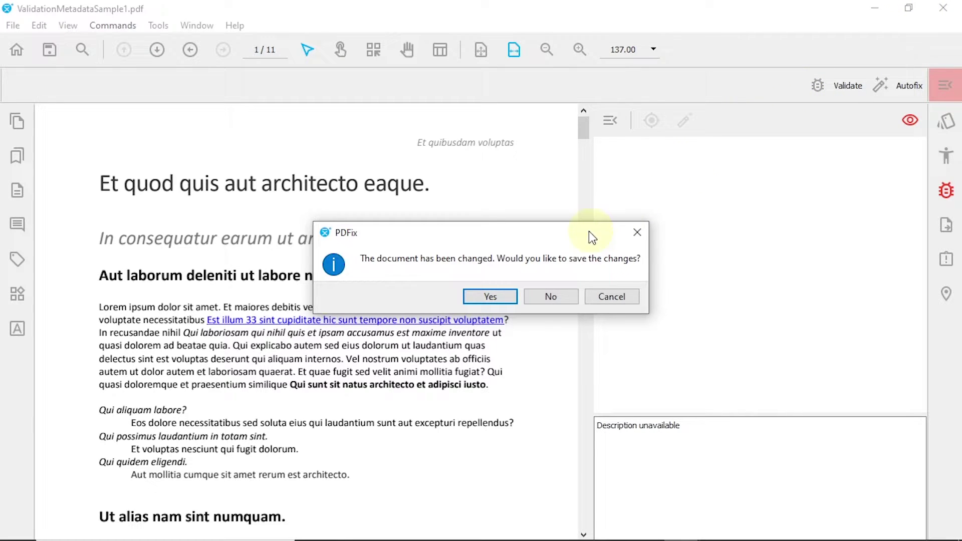
{"action": "left_click", "coordinate": [491, 298]}
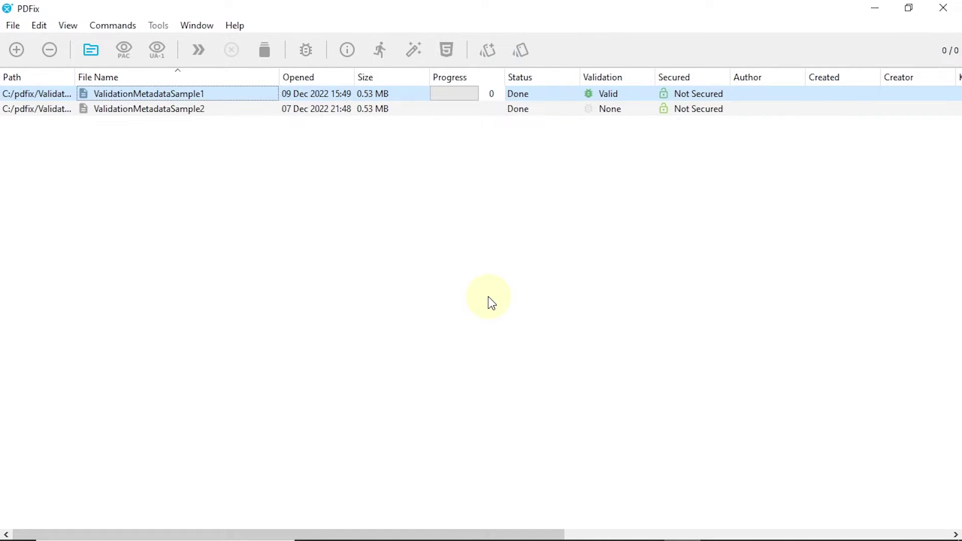
Open ValidationMetadataSample2, validate it, expand the error groups and run Autofix
{"action": "double_click", "coordinate": [120, 108]}
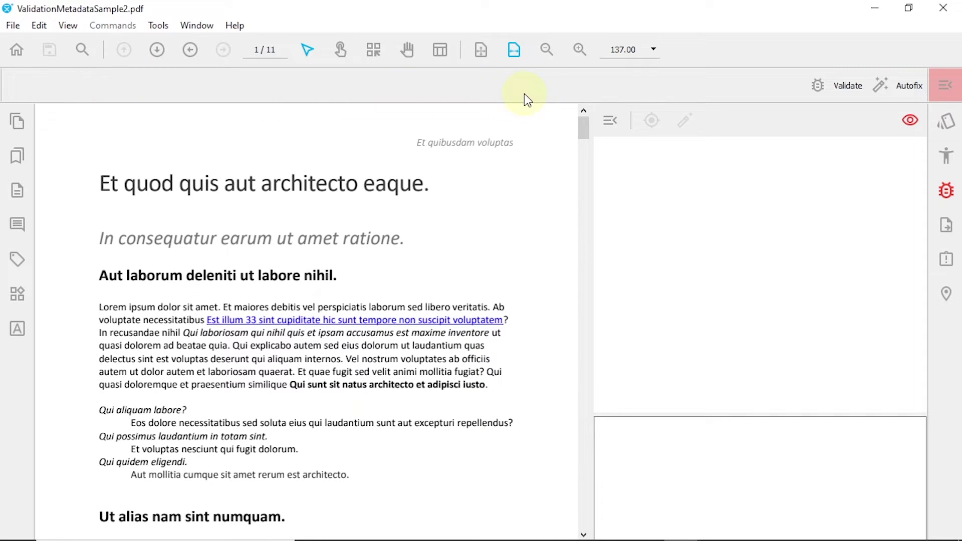
{"action": "left_click", "coordinate": [840, 89]}
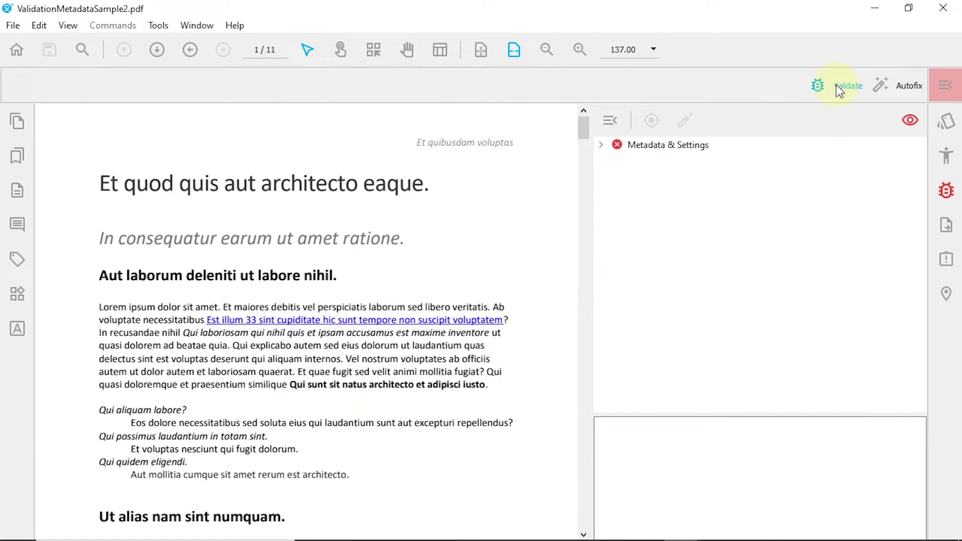
{"action": "left_click", "coordinate": [601, 145]}
{"action": "left_click", "coordinate": [616, 160]}
{"action": "left_click", "coordinate": [615, 204]}
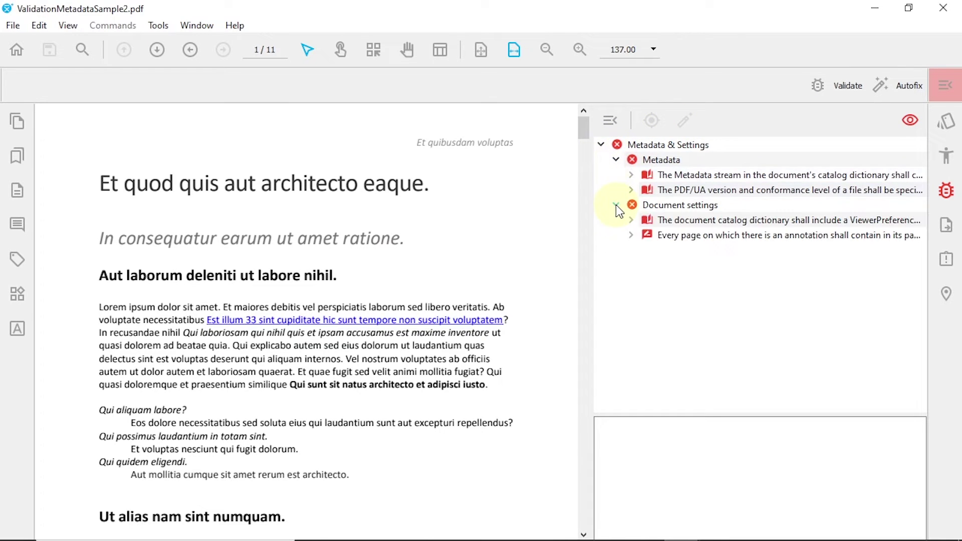
{"action": "left_click", "coordinate": [900, 88]}
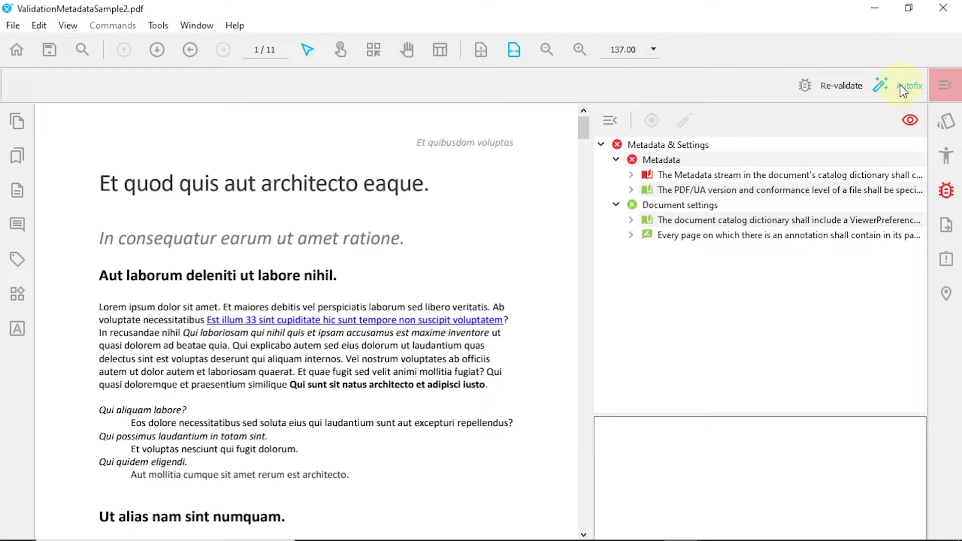
Re-validate and select the remaining missing dc:title Metadata stream error
{"action": "left_click", "coordinate": [829, 86]}
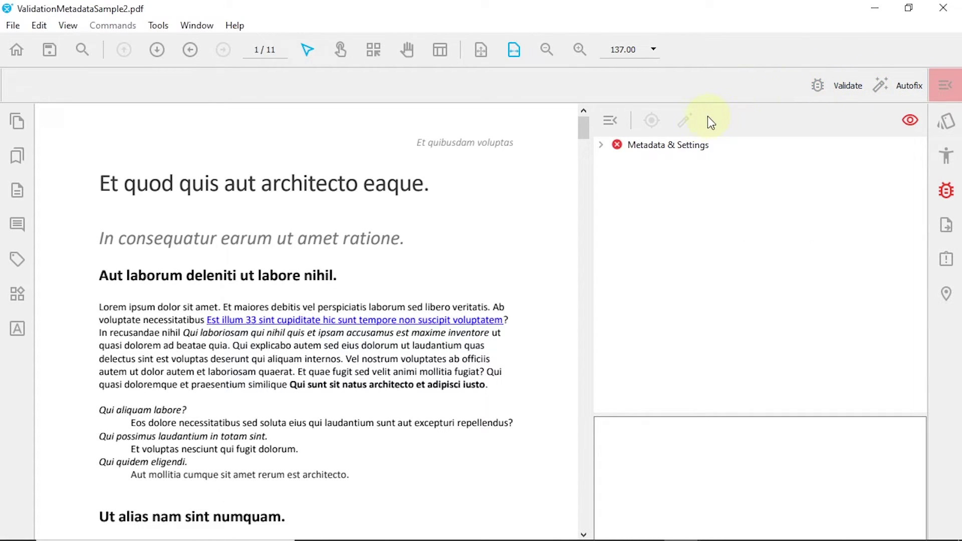
{"action": "left_click", "coordinate": [600, 144]}
{"action": "left_click", "coordinate": [616, 160]}
{"action": "left_click", "coordinate": [688, 181]}
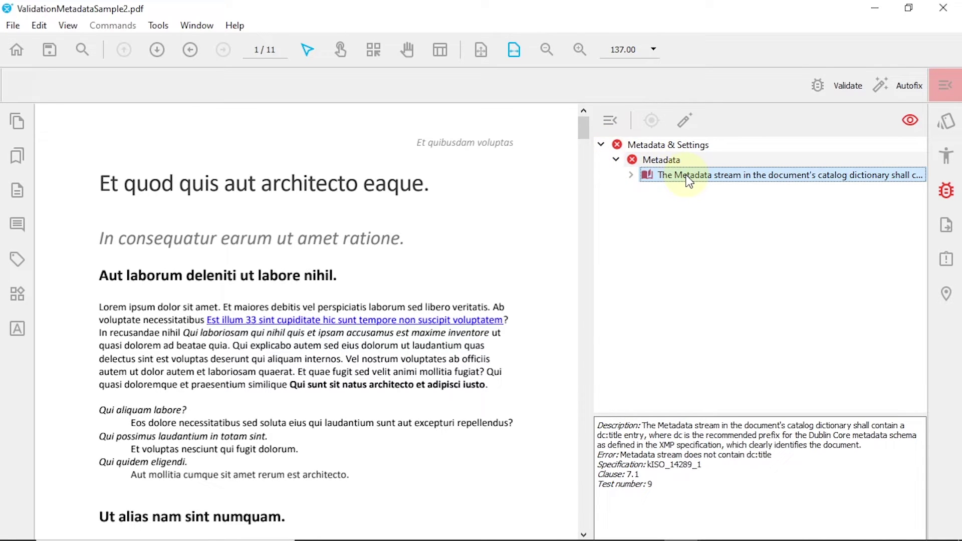
Fix the error by entering 'Document title' as the title, then re-validate
{"action": "left_click", "coordinate": [682, 124]}
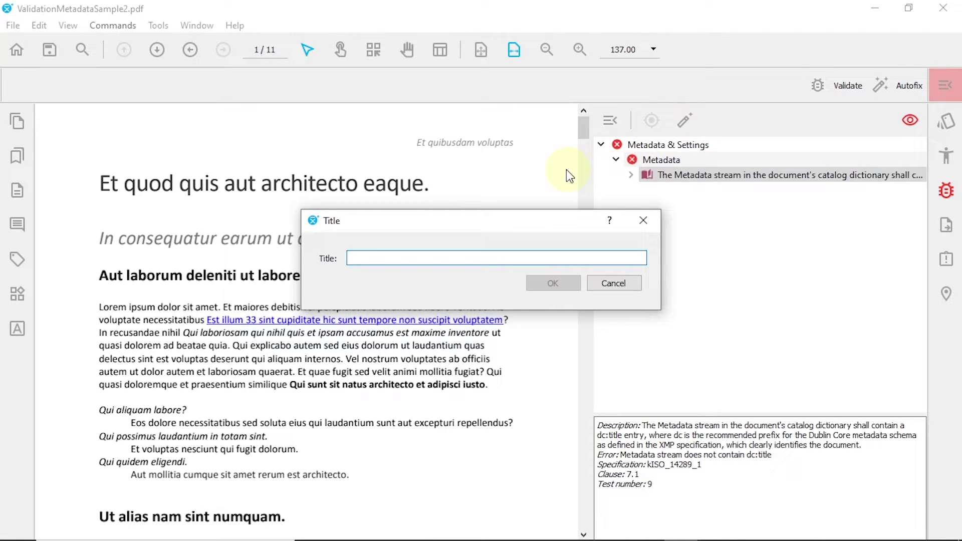
{"action": "left_click", "coordinate": [357, 258]}
{"action": "type", "text": "Dccument title"}
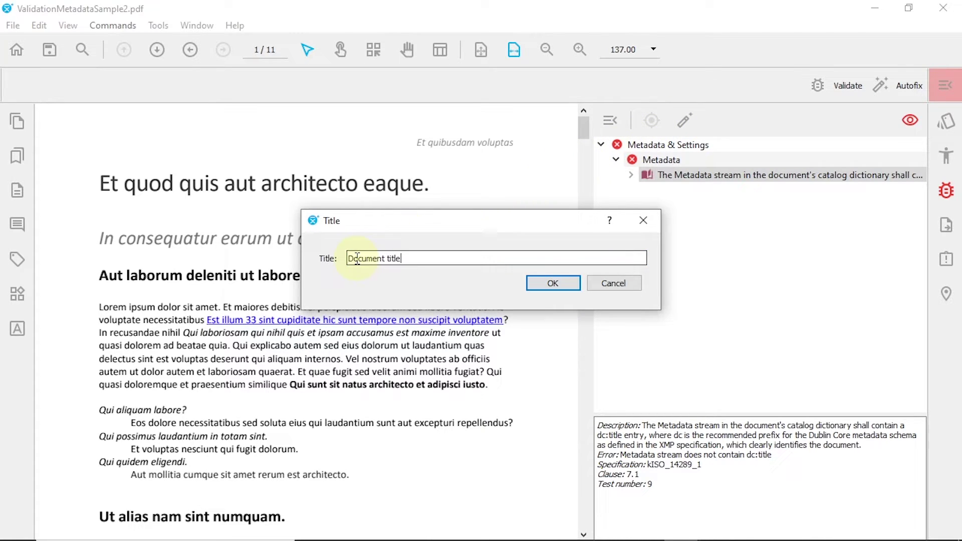
{"action": "left_click", "coordinate": [553, 283]}
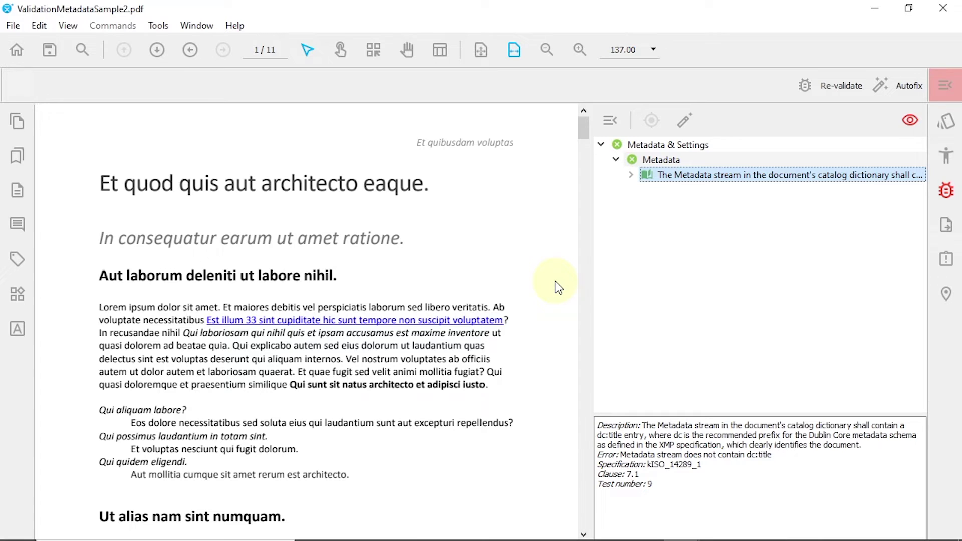
{"action": "left_click", "coordinate": [830, 88]}
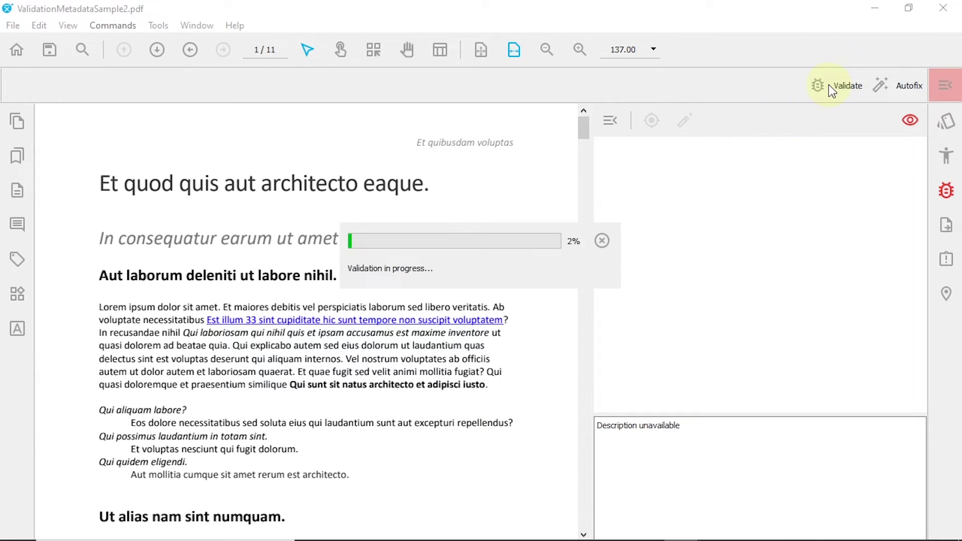